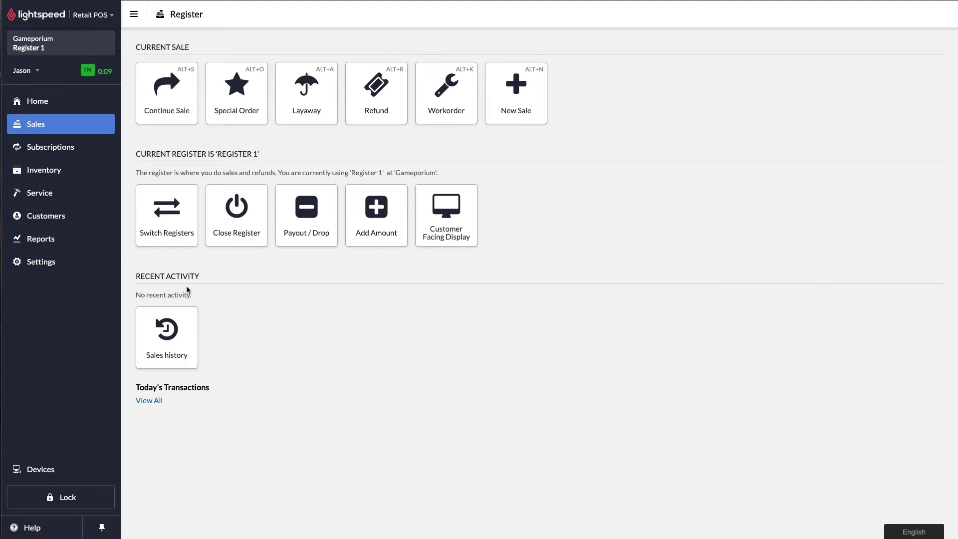
- Open the store Settings page and scroll down toward Advanced Setup
left_click(53, 268)
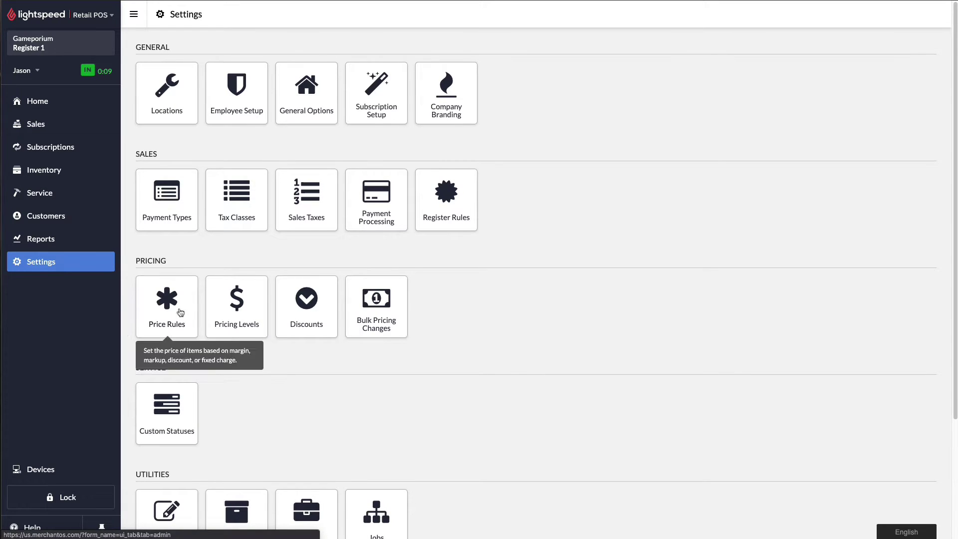
scroll(278, 340, "down", 3)
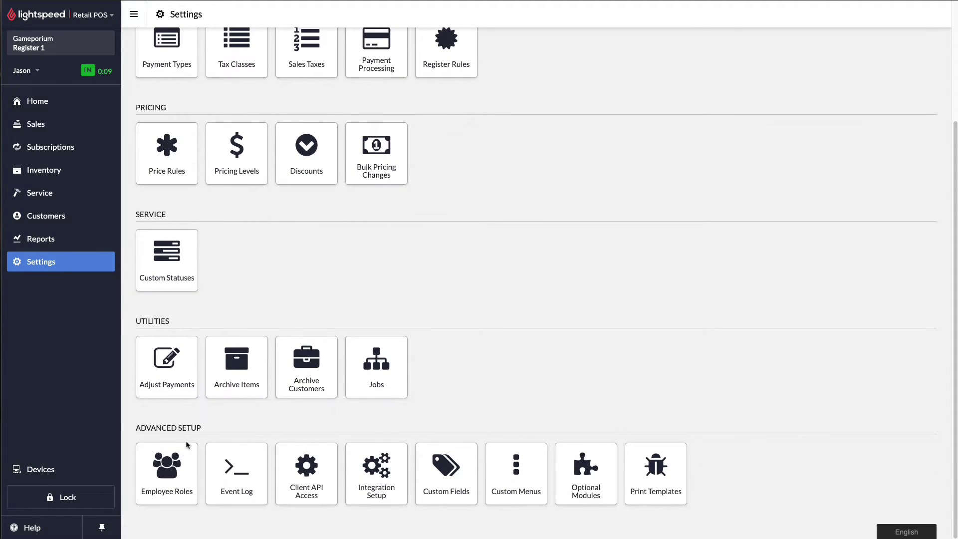
- Open Employee Roles, review the Admin role's permissions, then return to the roles list
left_click(190, 466)
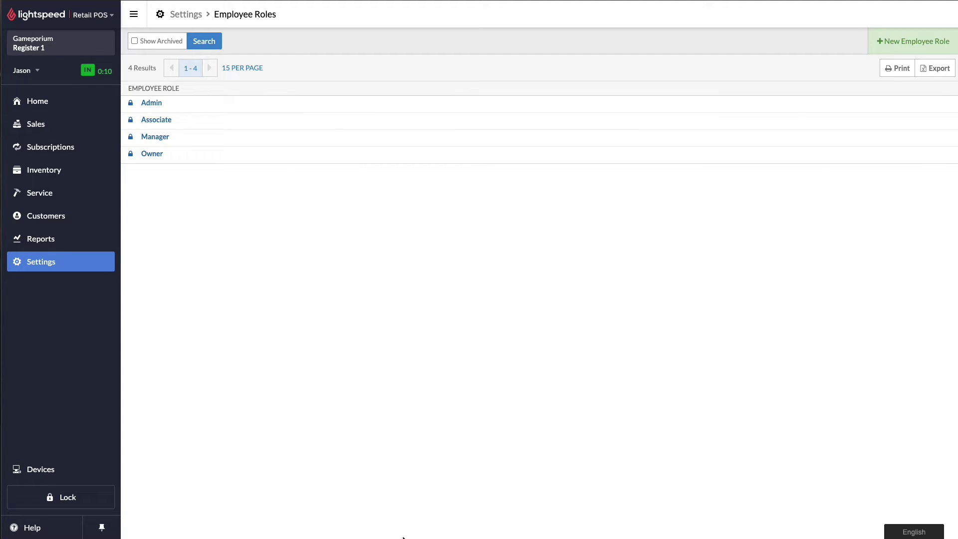
left_click(155, 104)
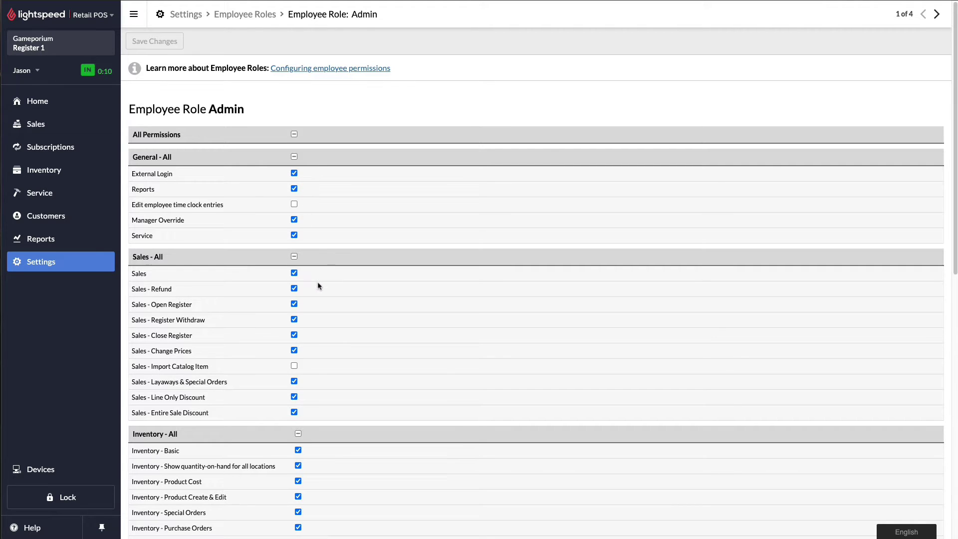
scroll(318, 283, "down", 8)
scroll(318, 280, "up", 8)
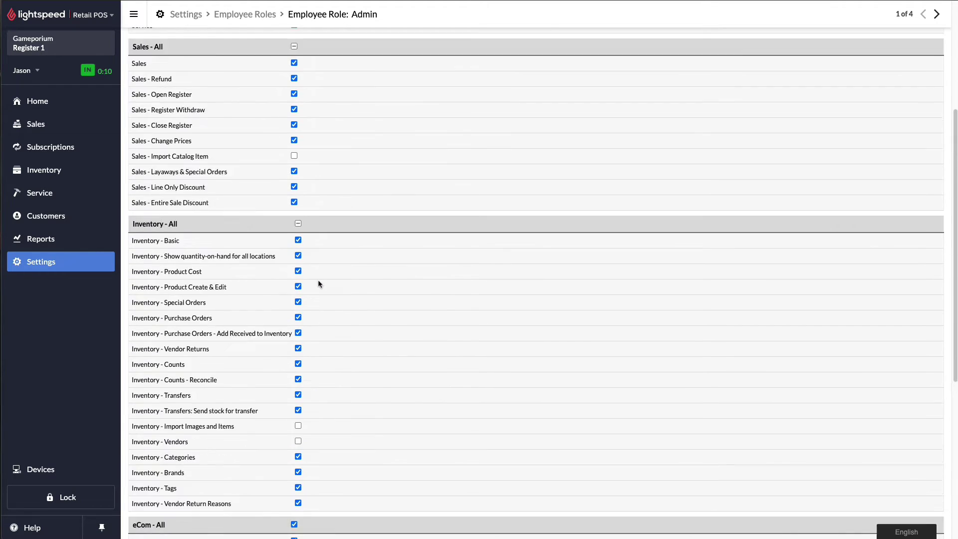
left_click(253, 16)
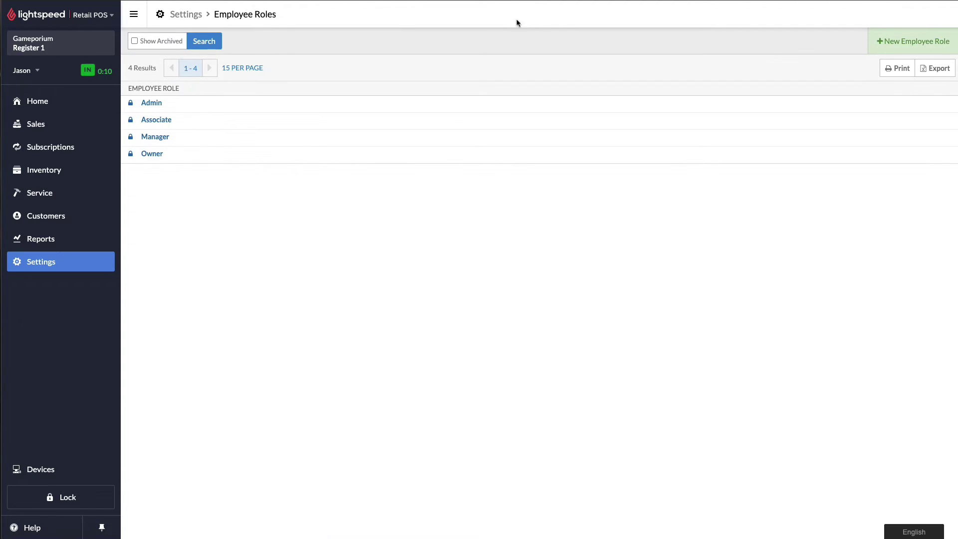
- Create a new employee role named 'Senior Associate'
left_click(895, 49)
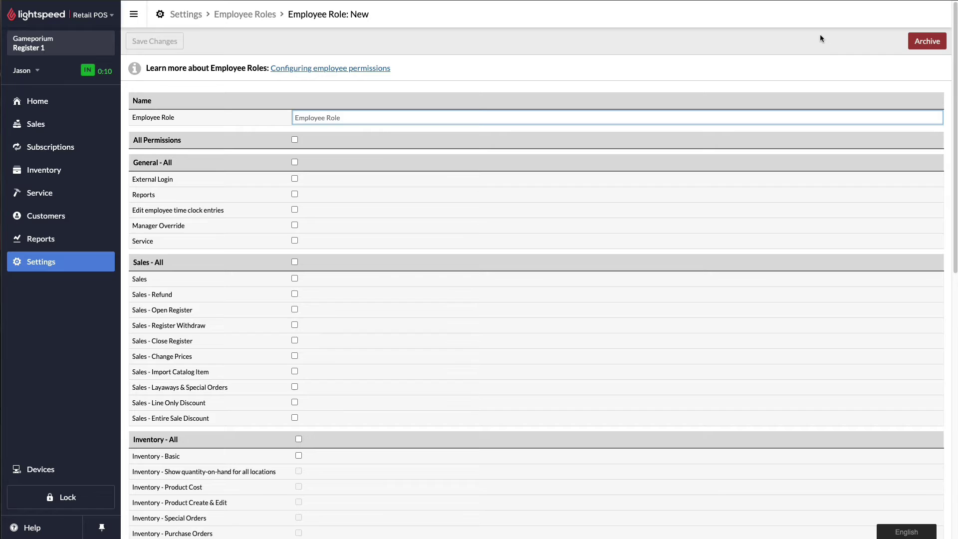
type("Senior ")
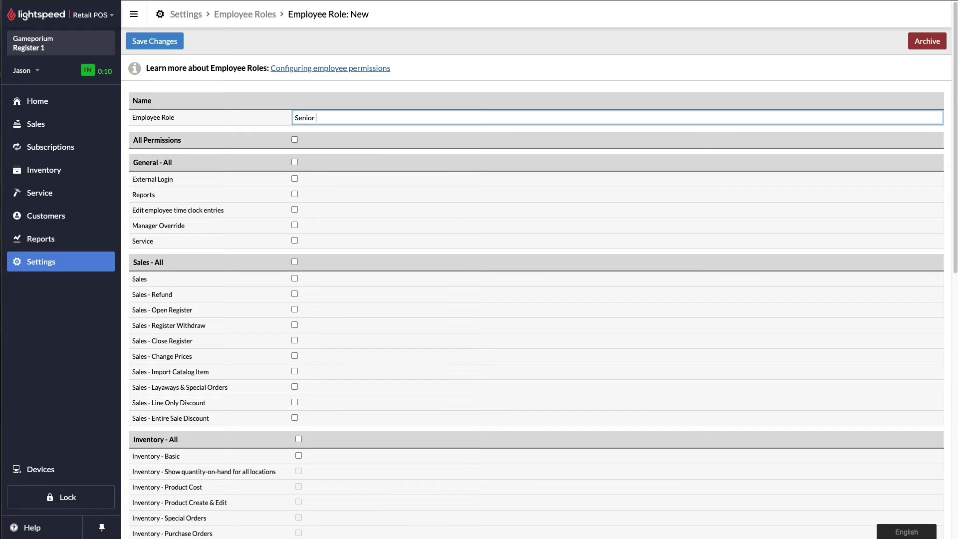
type("Associate")
left_click(273, 131)
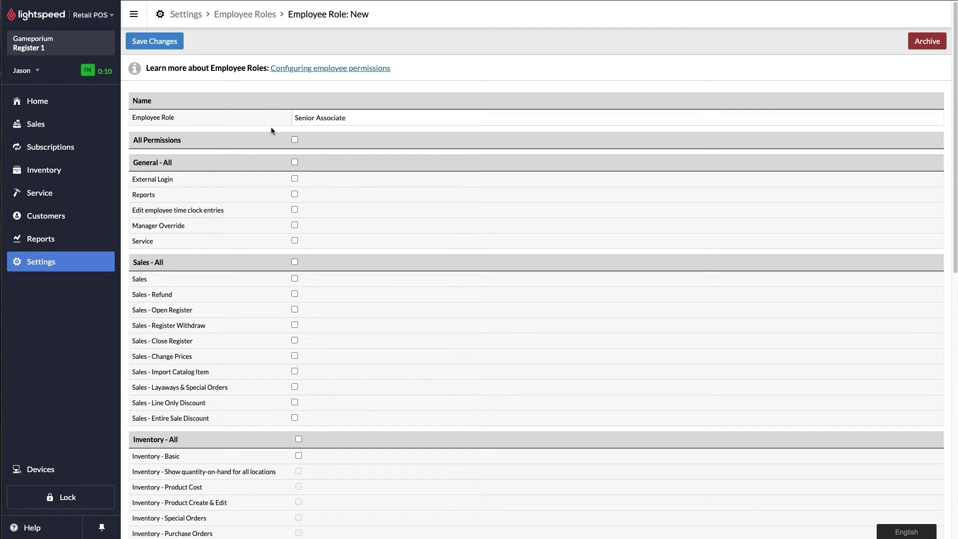
left_click(295, 140)
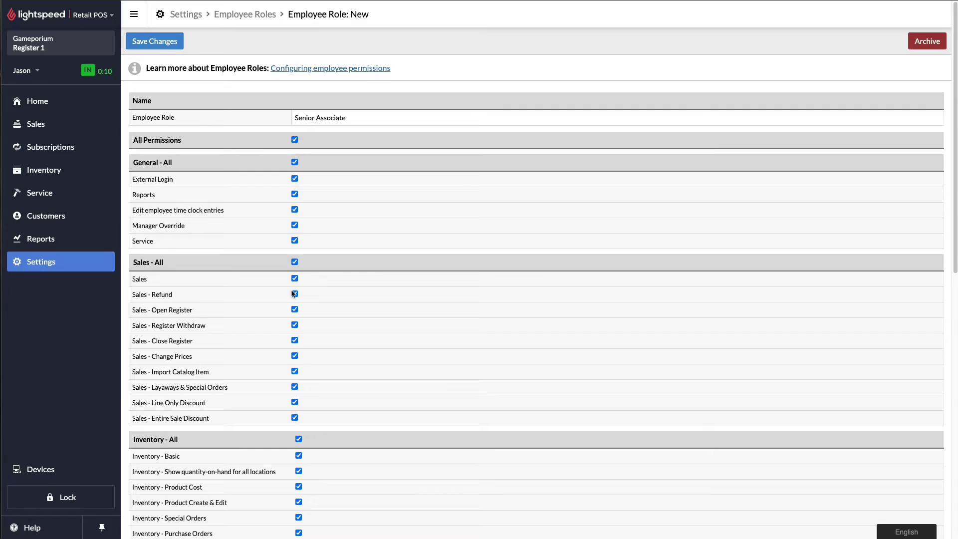
left_click(295, 241)
left_click(295, 225)
left_click(296, 210)
left_click(295, 140)
left_click(295, 141)
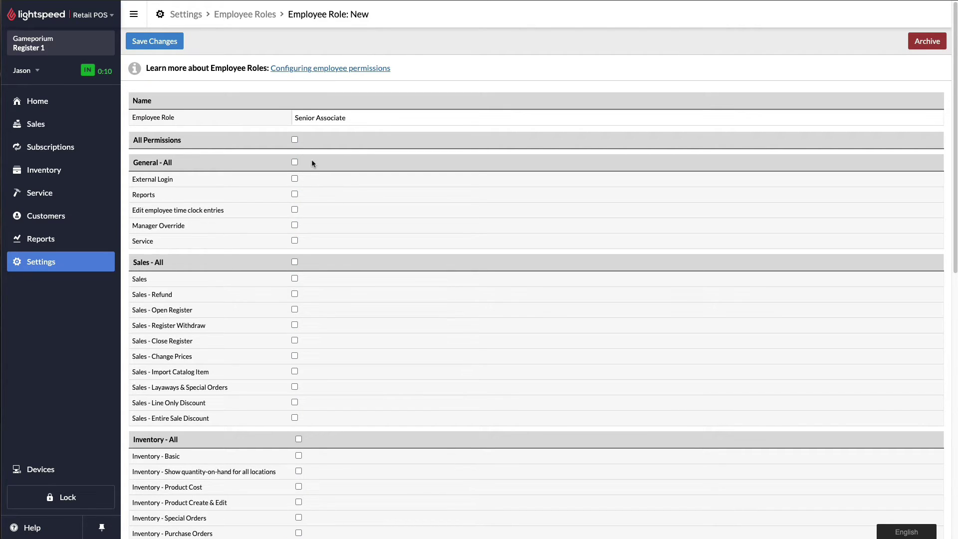
left_click(295, 162)
left_click(295, 262)
left_click(295, 262)
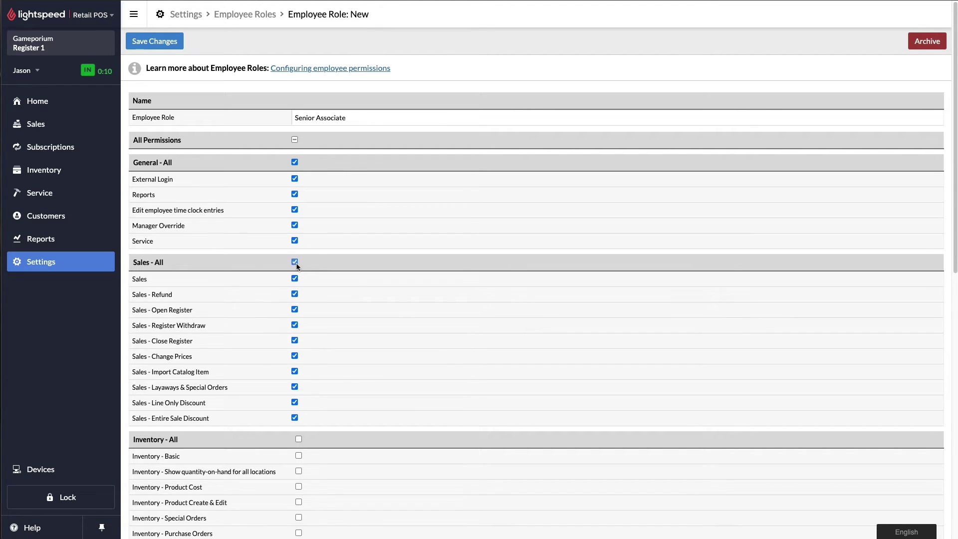
left_click(295, 162)
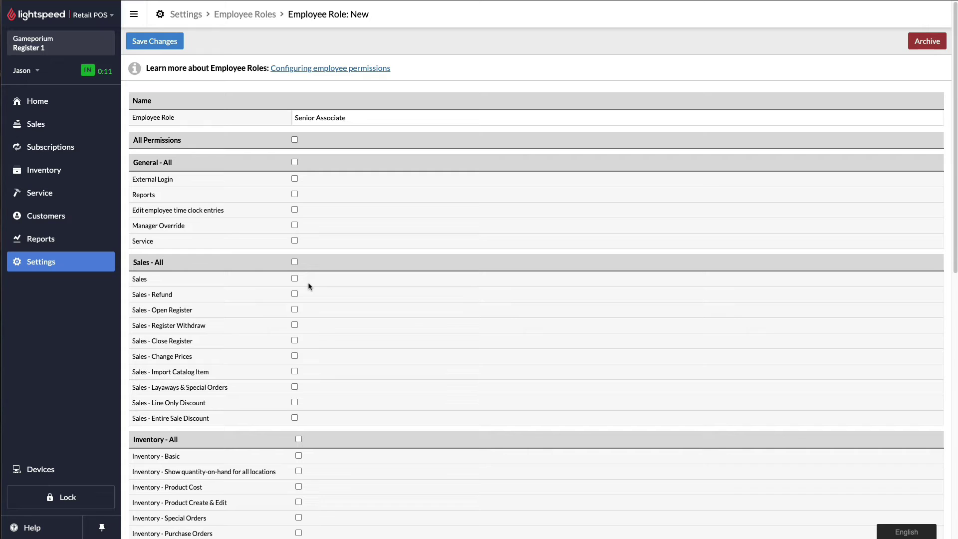
scroll(309, 283, "down", 6)
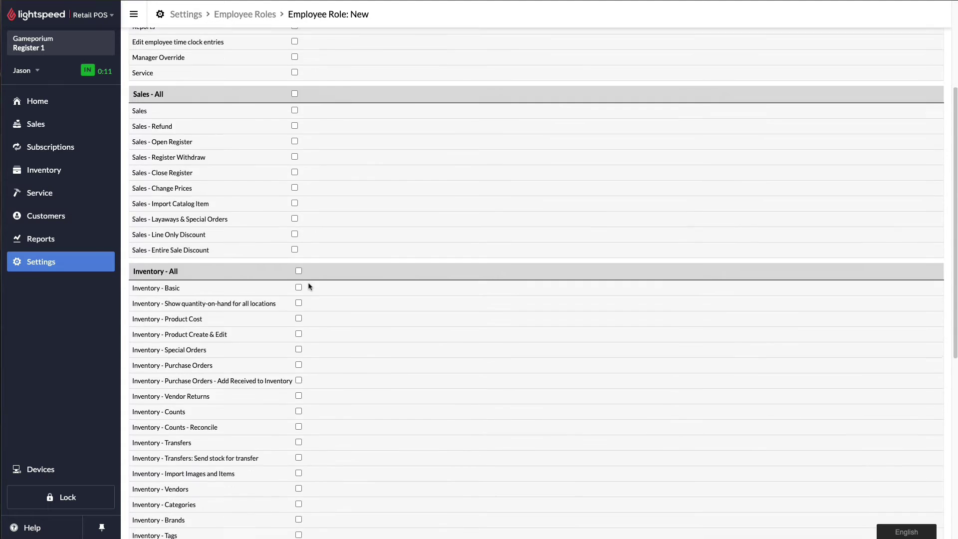
- Tick the External Login permission under General - All
scroll(309, 283, "down", 4)
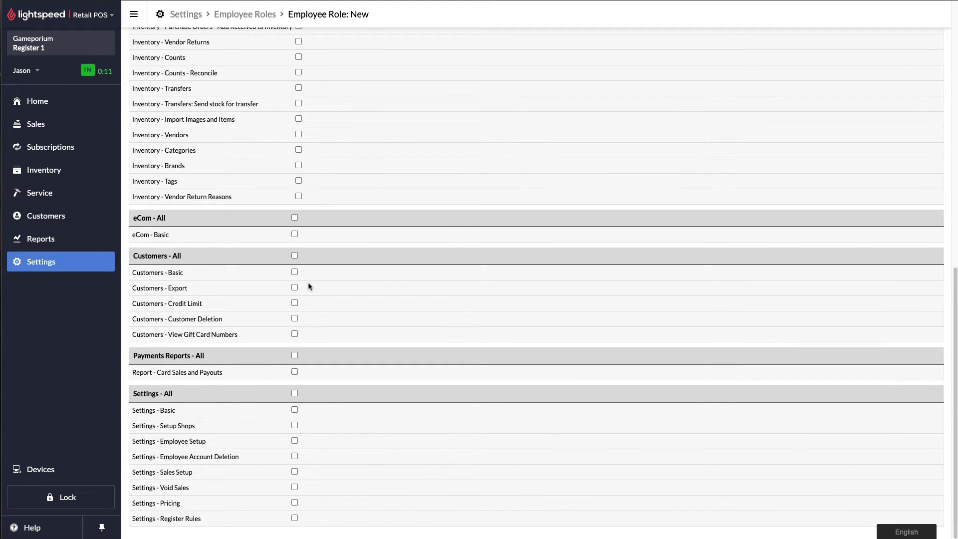
scroll(308, 284, "up", 12)
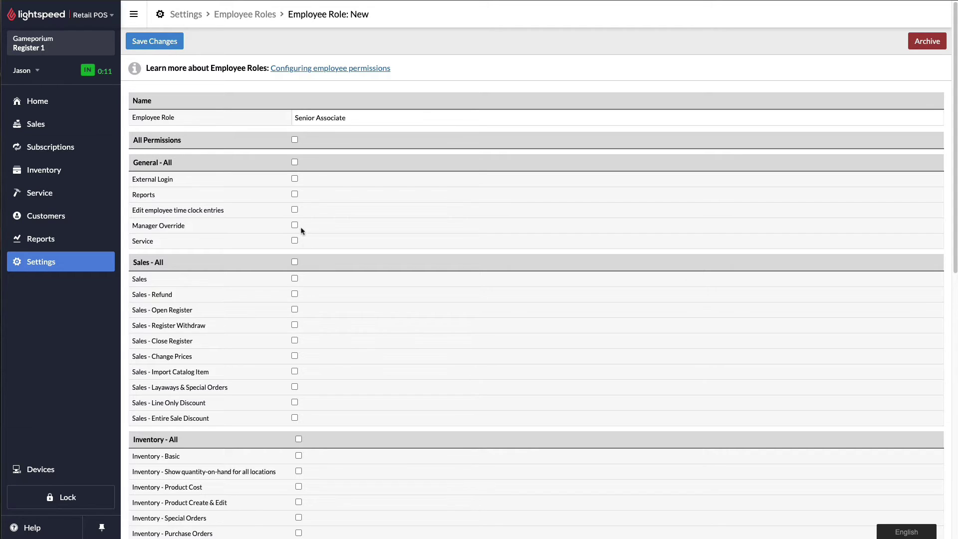
left_click(295, 179)
- Untick External Login; tick Reports, Edit employee time clock entries, Manager Override and Service
left_click(295, 179)
left_click(295, 194)
left_click(295, 210)
left_click(295, 226)
left_click(297, 241)
- Tick all Sales permissions, from Sales and Refunds through Line Only and Entire Sale Discount
left_click(295, 279)
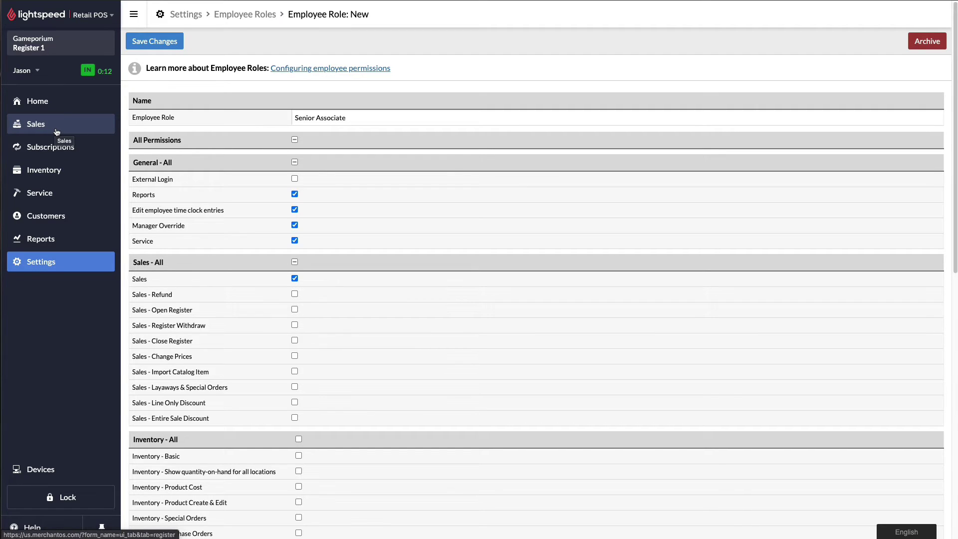
left_click(295, 294)
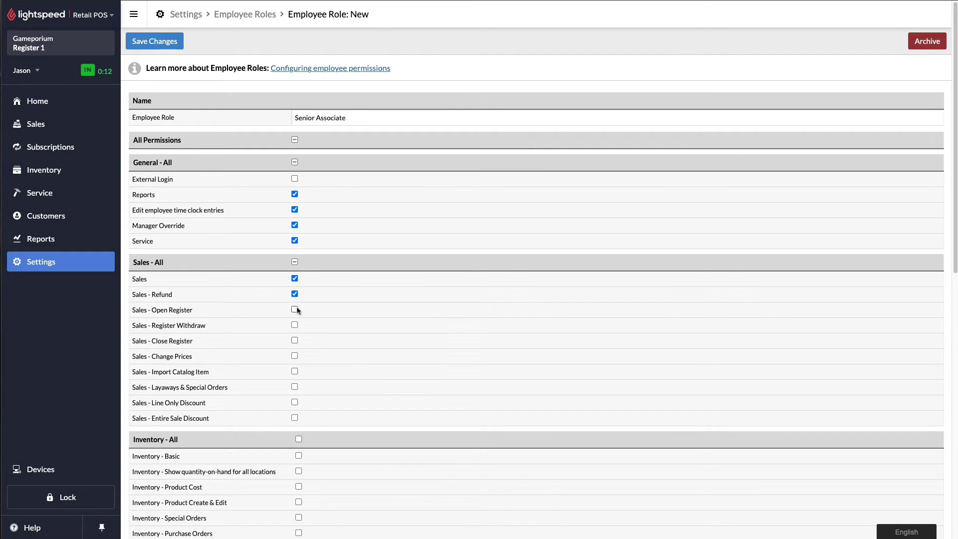
left_click(295, 310)
left_click(295, 326)
left_click(294, 356)
left_click(295, 372)
left_click(295, 388)
left_click(295, 417)
left_click(295, 403)
- Tick Inventory Basic, Show quantity-on-hand, Product Create & Edit, Special Orders, Purchase Orders and Add Received
scroll(354, 379, "down", 7)
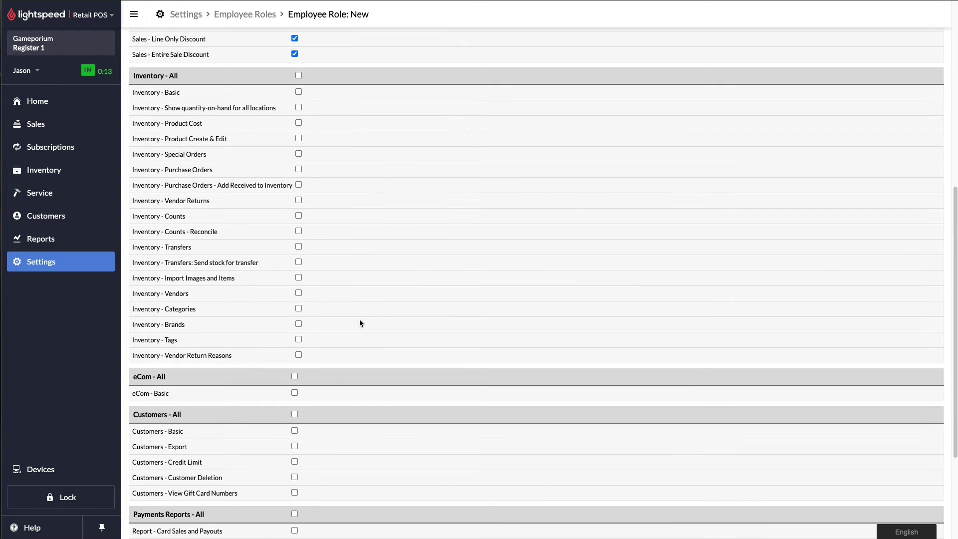
left_click(298, 92)
left_click(299, 109)
left_click(299, 139)
left_click(299, 154)
left_click(299, 170)
left_click(299, 186)
- Tick Vendor Returns, Counts, Counts - Reconcile, Transfers and Send stock permissions
left_click(298, 201)
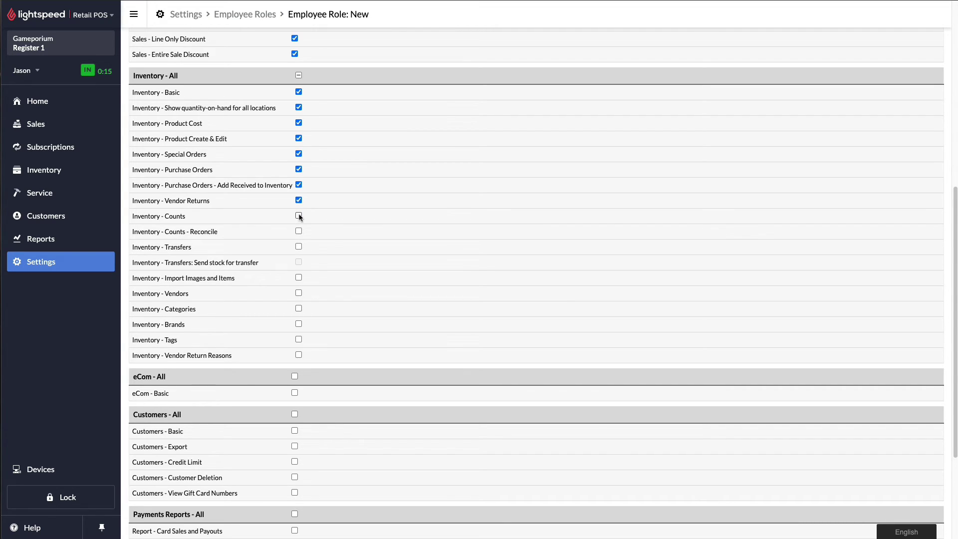
left_click(299, 216)
left_click_drag(132, 216, 201, 232)
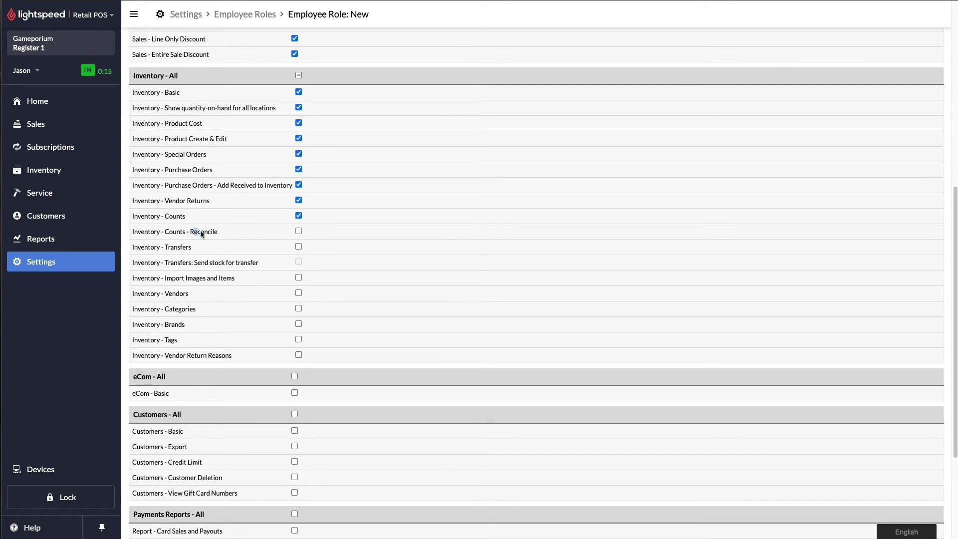
left_click(227, 232)
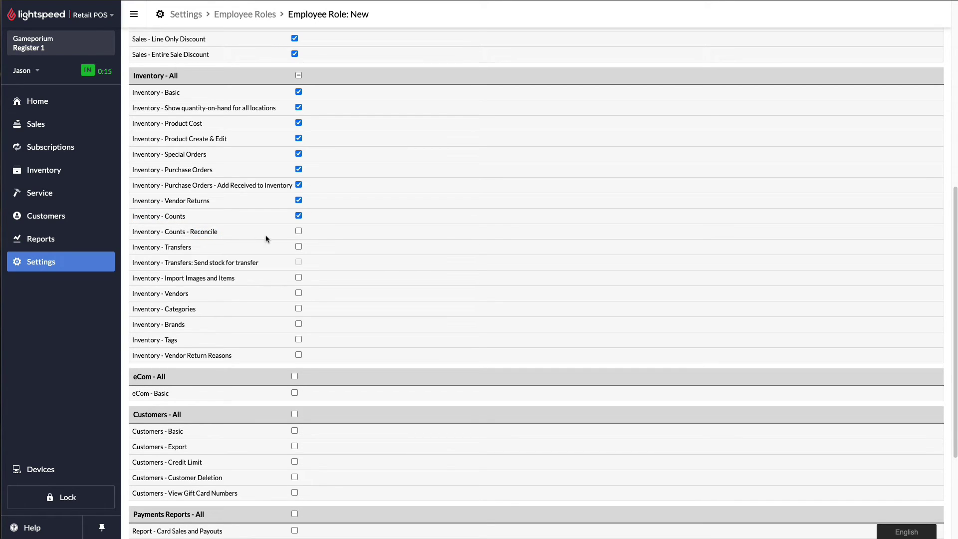
left_click(299, 232)
left_click(300, 247)
left_click(299, 264)
- Tick Vendors, Categories, Brands, Tags and Vendor Return Reasons permissions
left_click(299, 294)
left_click(300, 310)
left_click(299, 324)
left_click(299, 339)
left_click(300, 355)
- Tick eCom - Basic, Customers - Basic and View Gift Card Numbers, leaving Customers - Export off
scroll(301, 357, "down", 3)
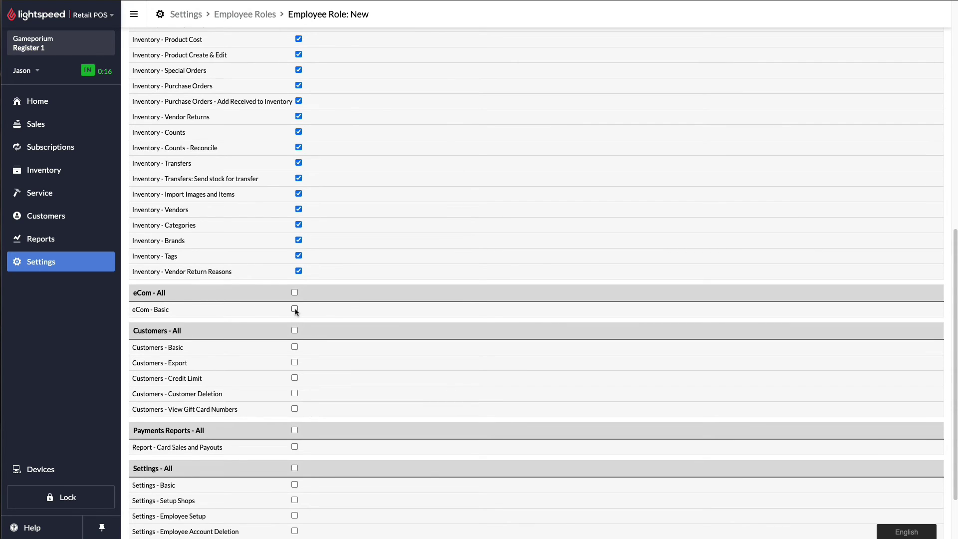
left_click(294, 309)
left_click(294, 347)
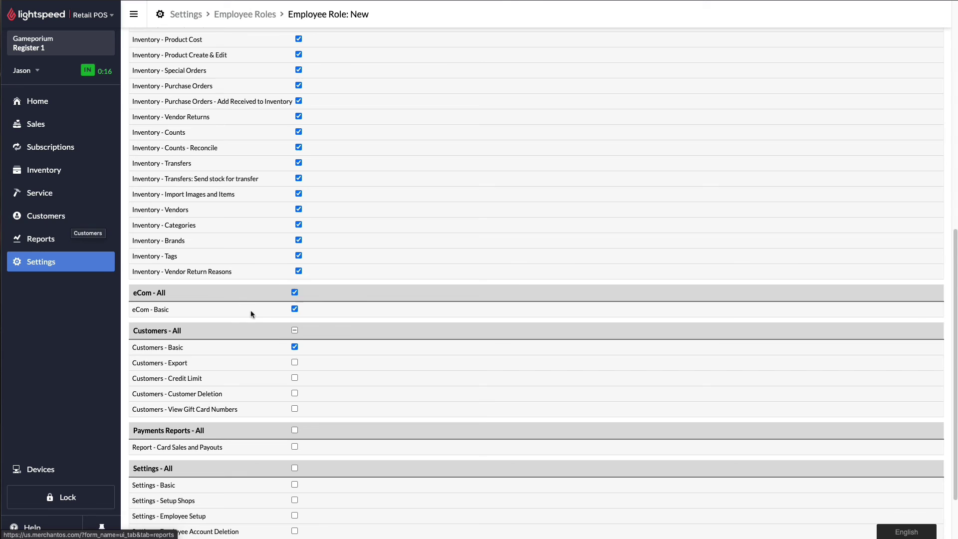
left_click(295, 365)
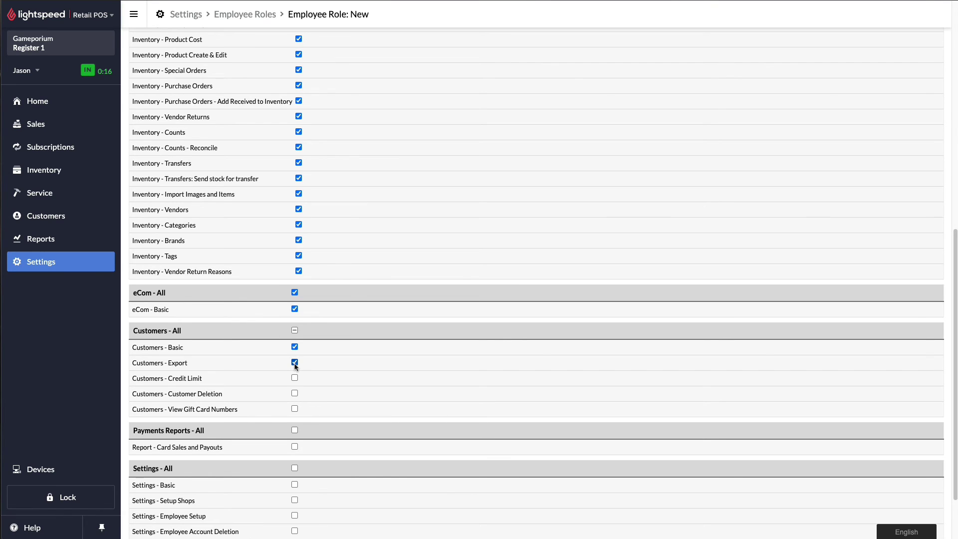
left_click(295, 364)
left_click(294, 409)
- Tick Settings - Void Sales, leaving Report - Card Sales and Payouts unchecked
scroll(325, 314, "down", 3)
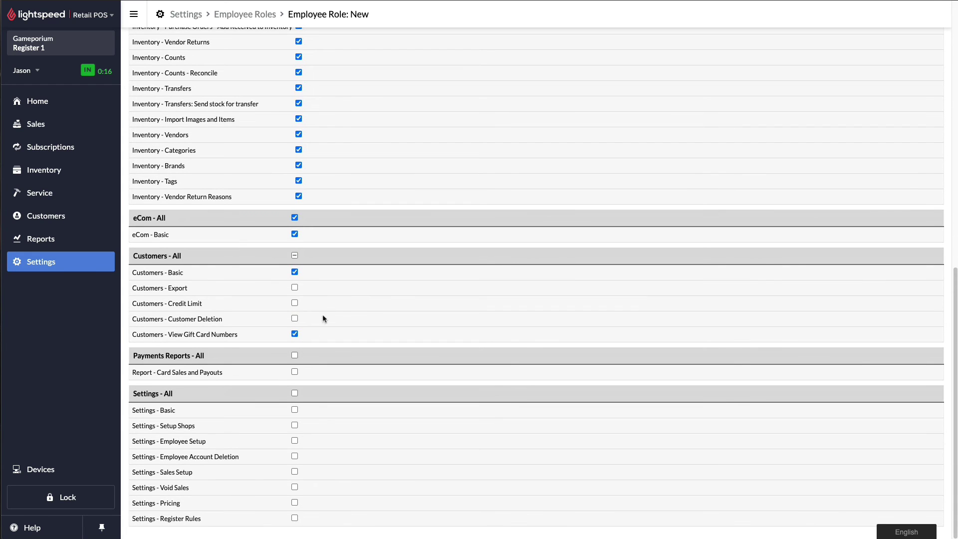
left_click(295, 372)
left_click(295, 372)
left_click(295, 488)
scroll(288, 423, "up", 10)
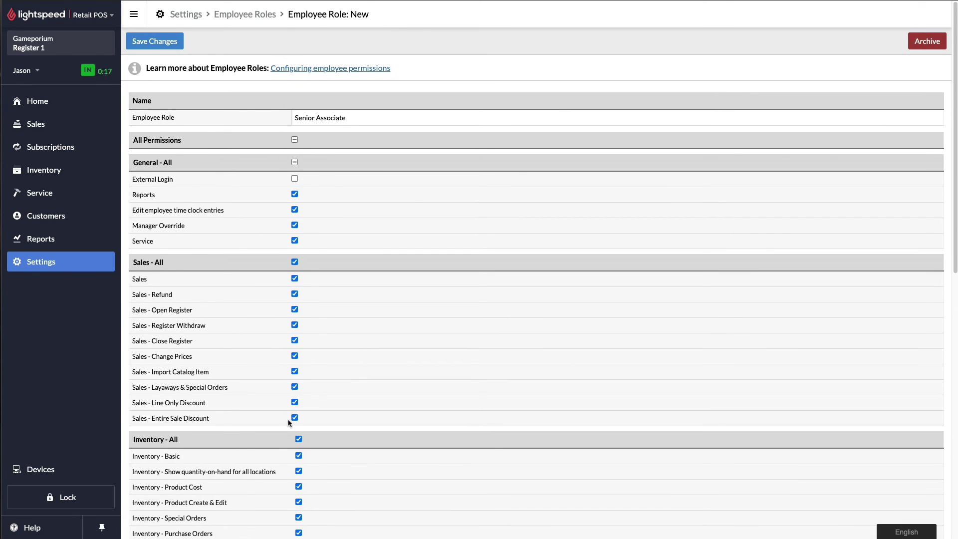